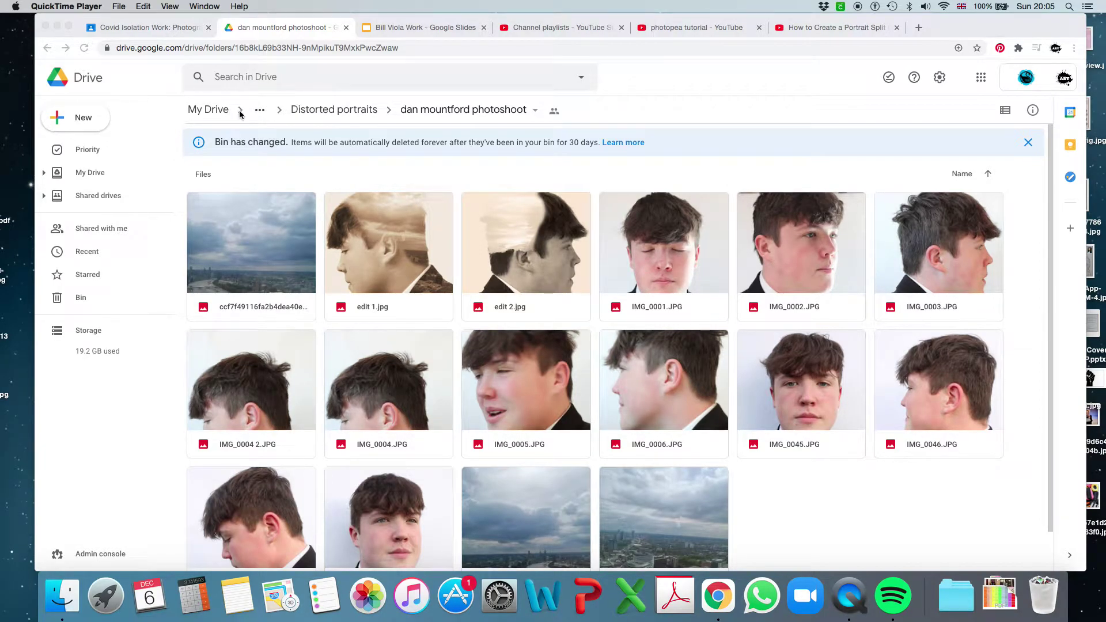
- Open IMG_0001.JPG from the Drive folder with Photopea
click(659, 241)
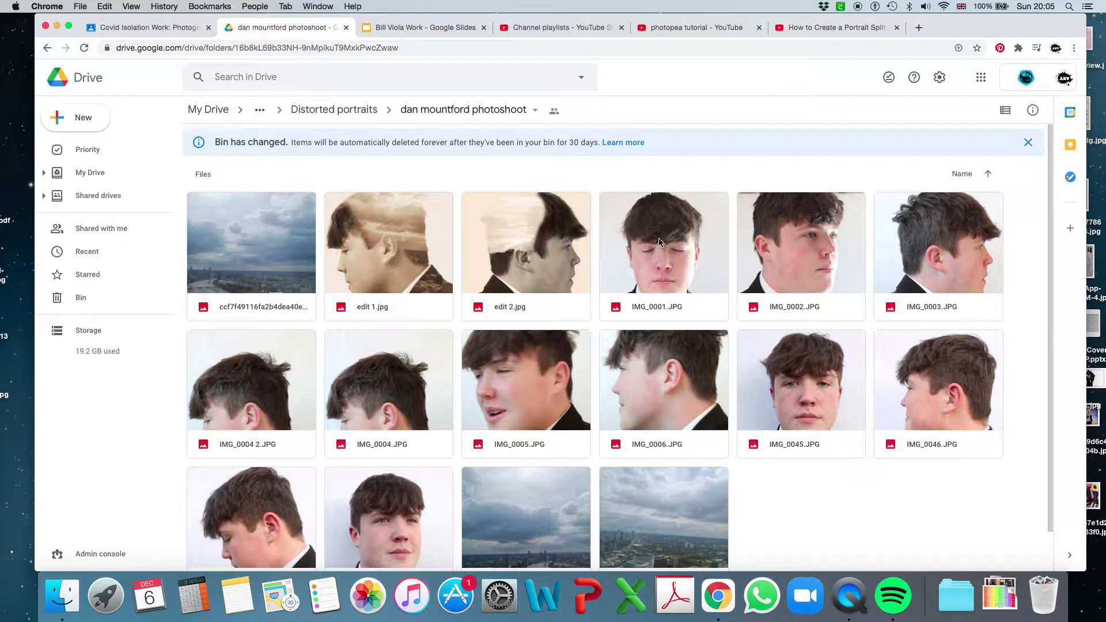
right_click(658, 233)
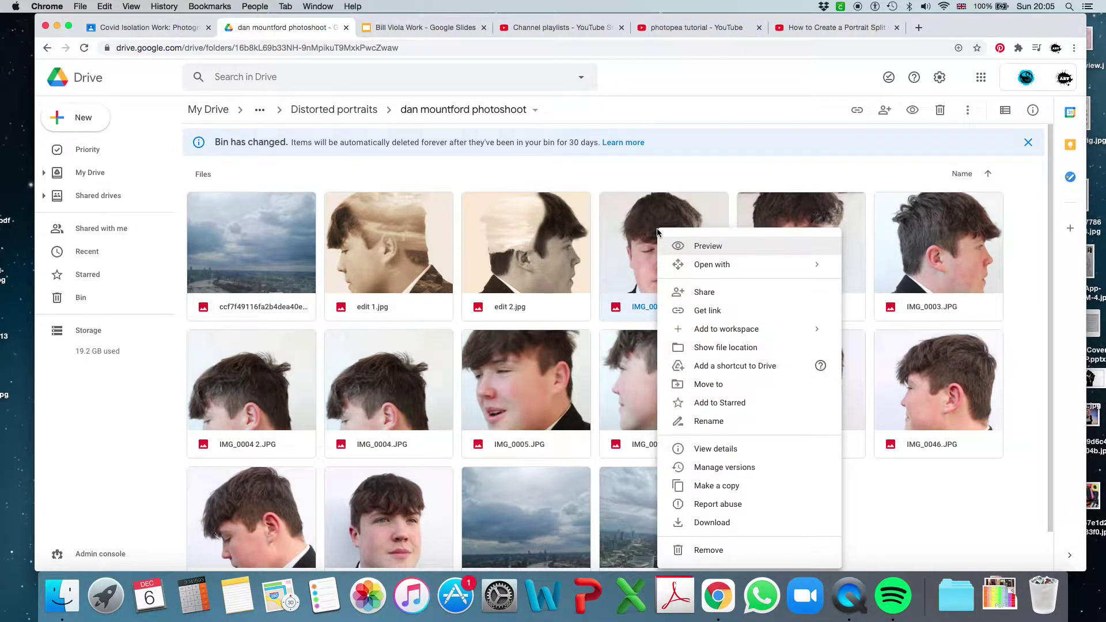
mouse_move(698, 270)
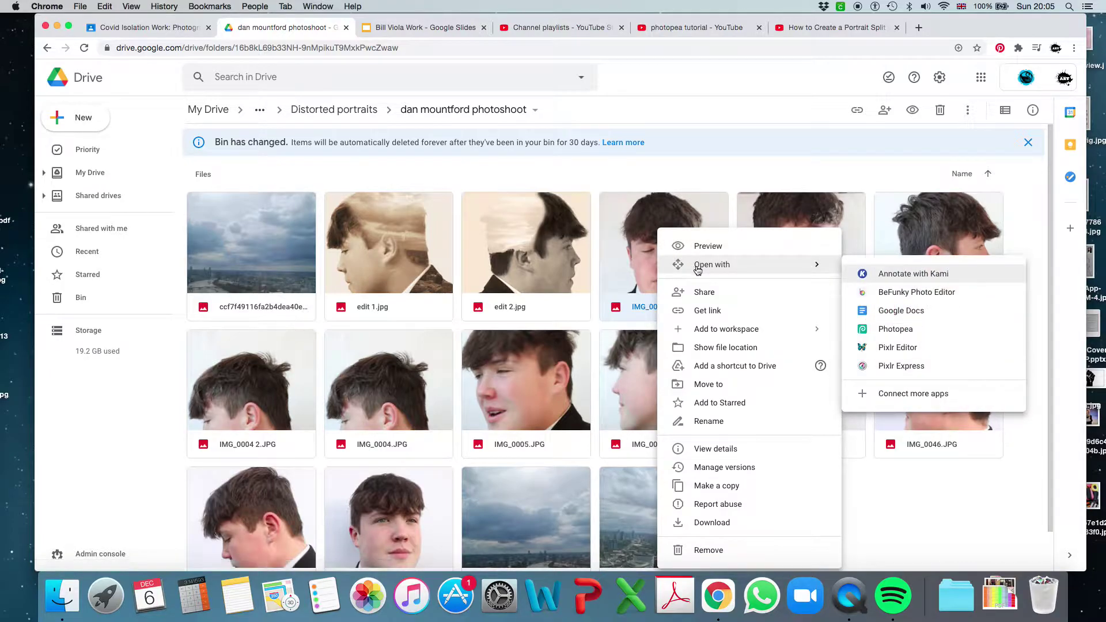
click(888, 329)
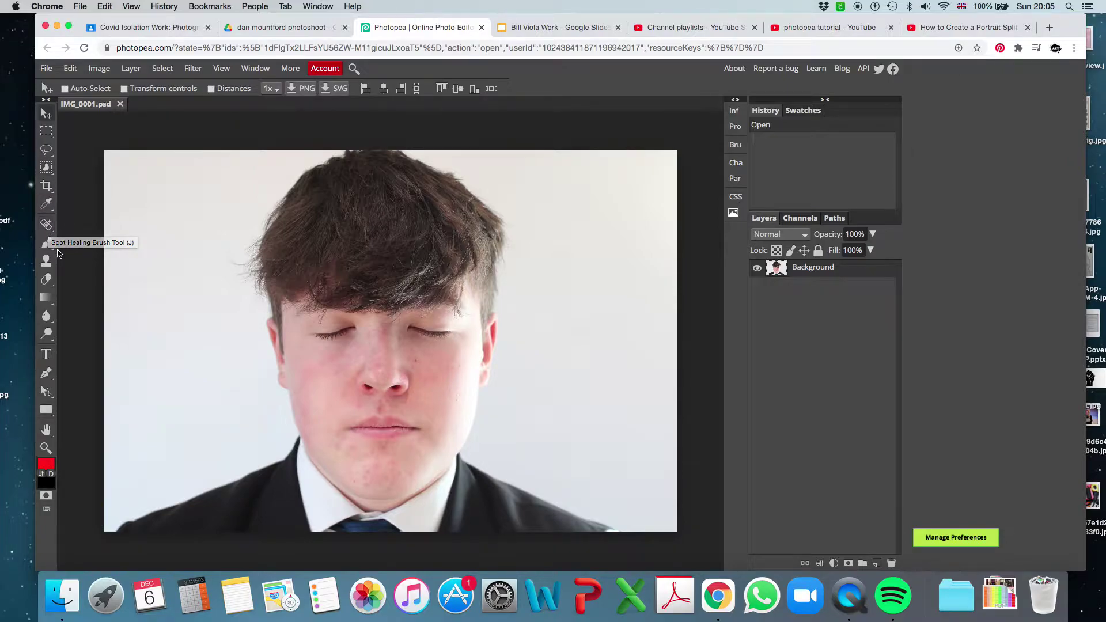
- Select the Spot Healing Brush and set its size to 69 px
click(47, 230)
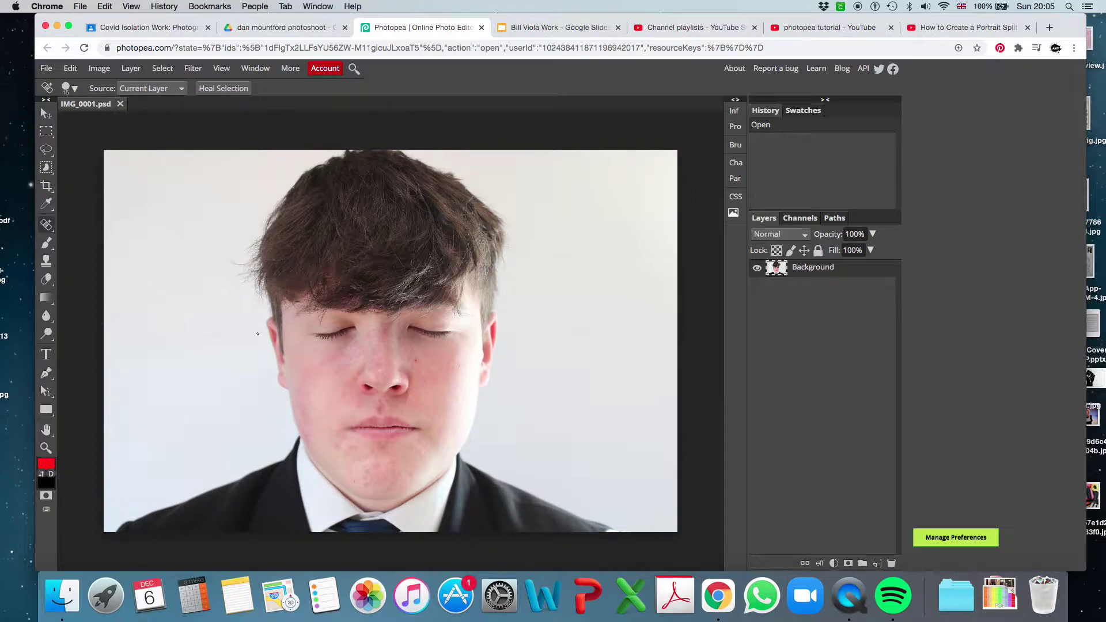
click(69, 89)
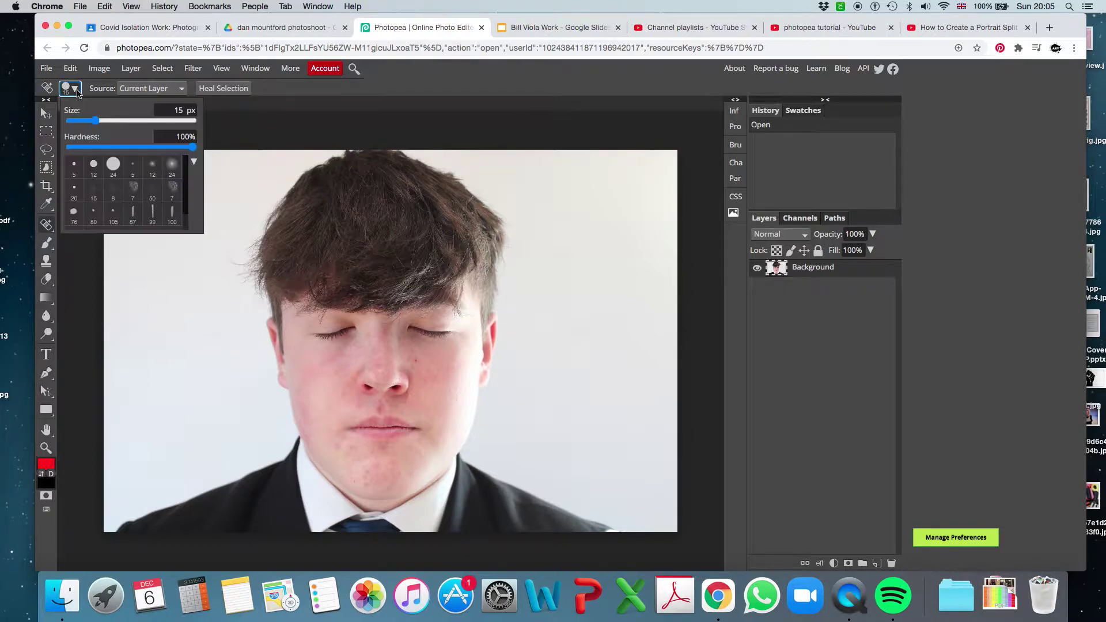
mouse_move(96, 121)
mouse_down()
mouse_move(132, 123)
mouse_move(116, 122)
mouse_up()
- Heal five blemishes, one beside the nose and four along the chin
click(415, 361)
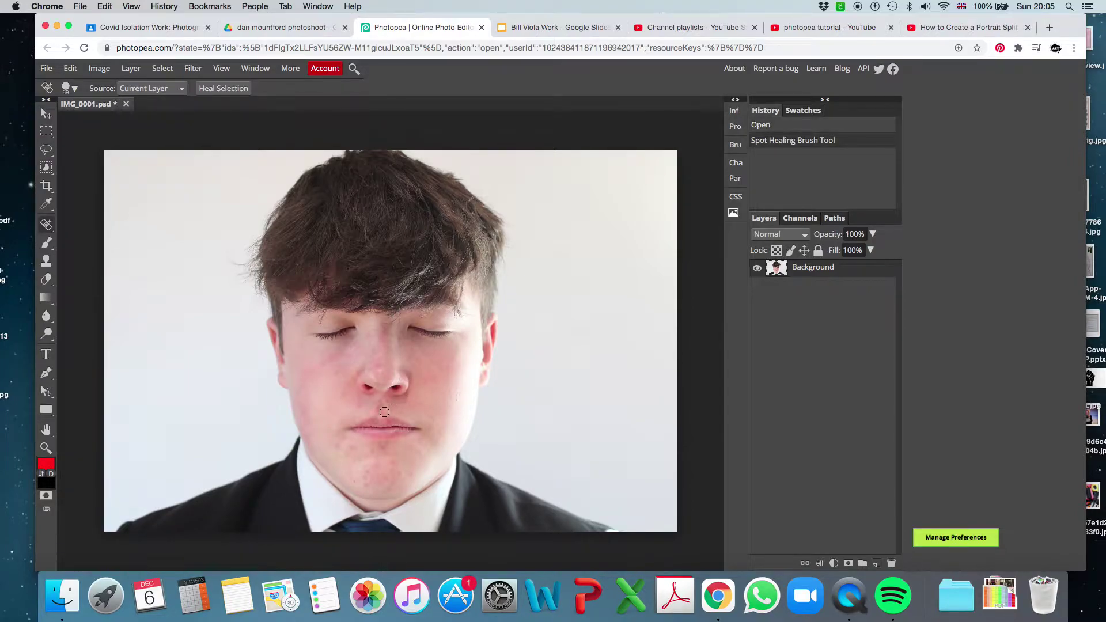
click(339, 443)
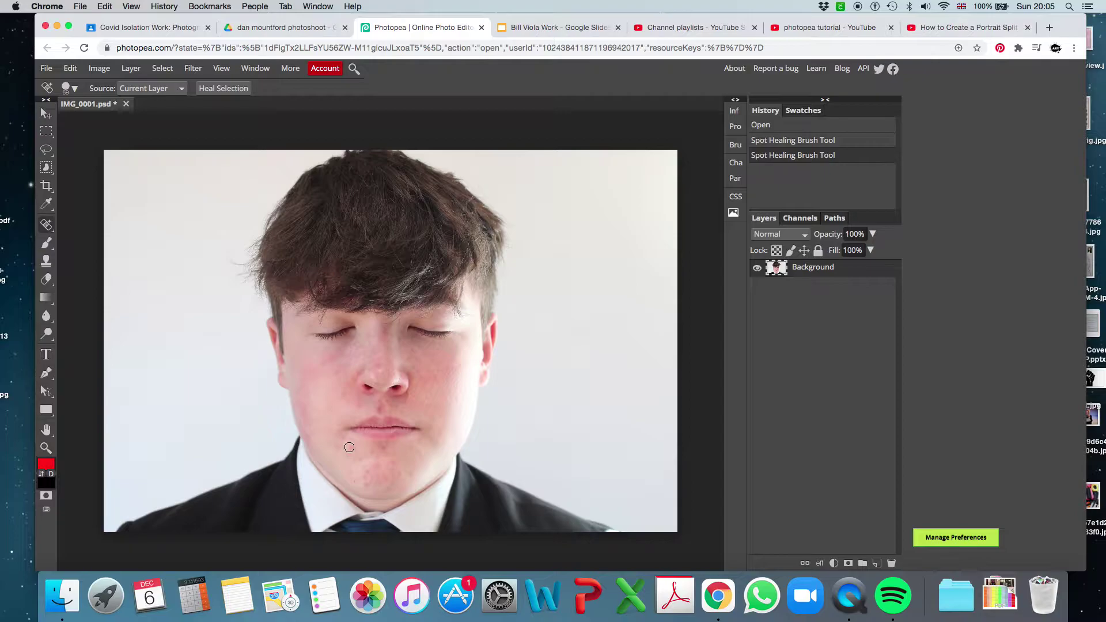
click(349, 447)
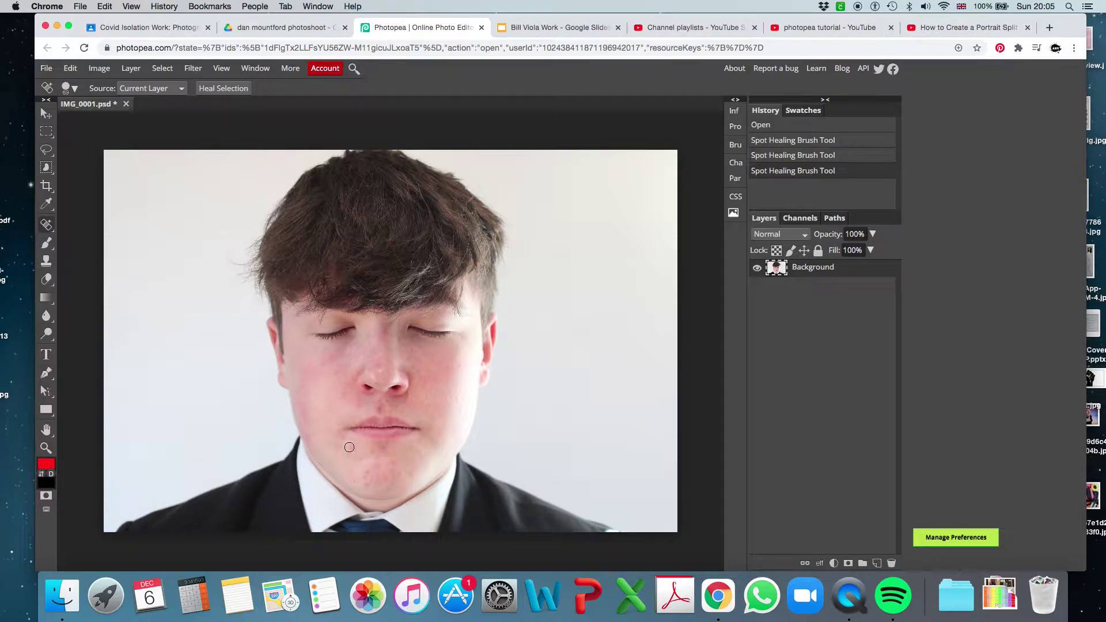
click(368, 472)
click(399, 472)
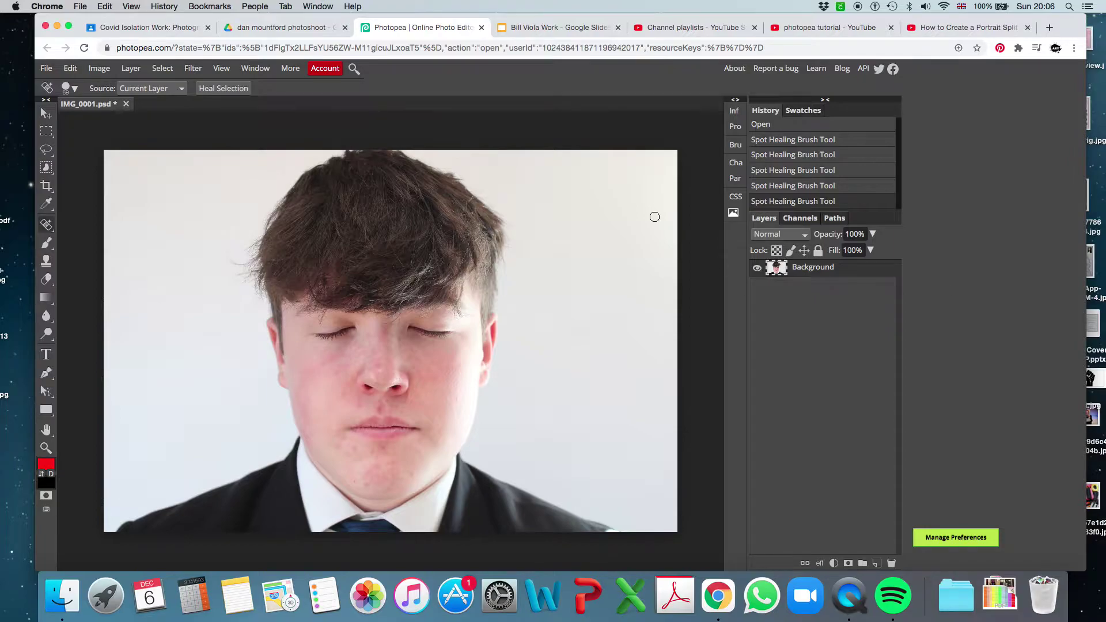
- Apply a Black & White adjustment with Red at 40 and Green at 168
click(108, 72)
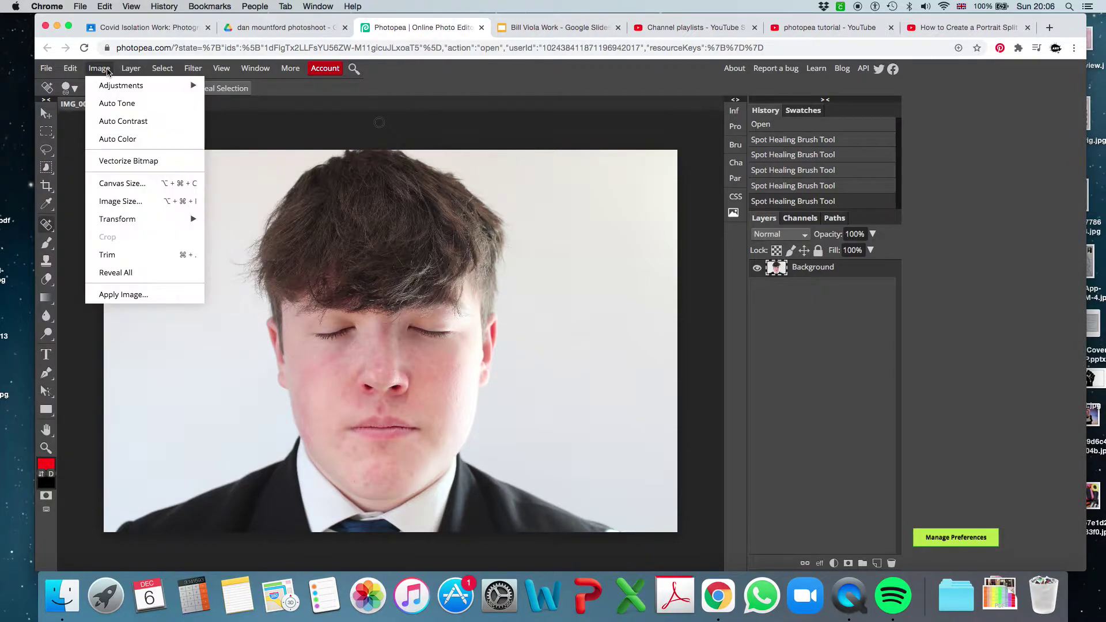
mouse_move(116, 86)
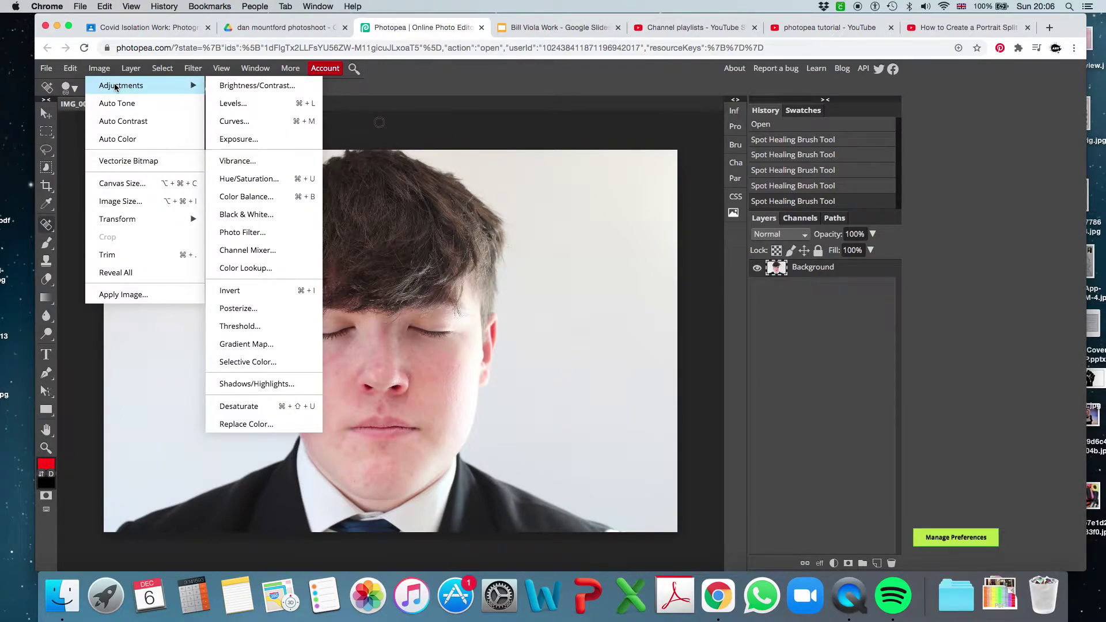
click(266, 216)
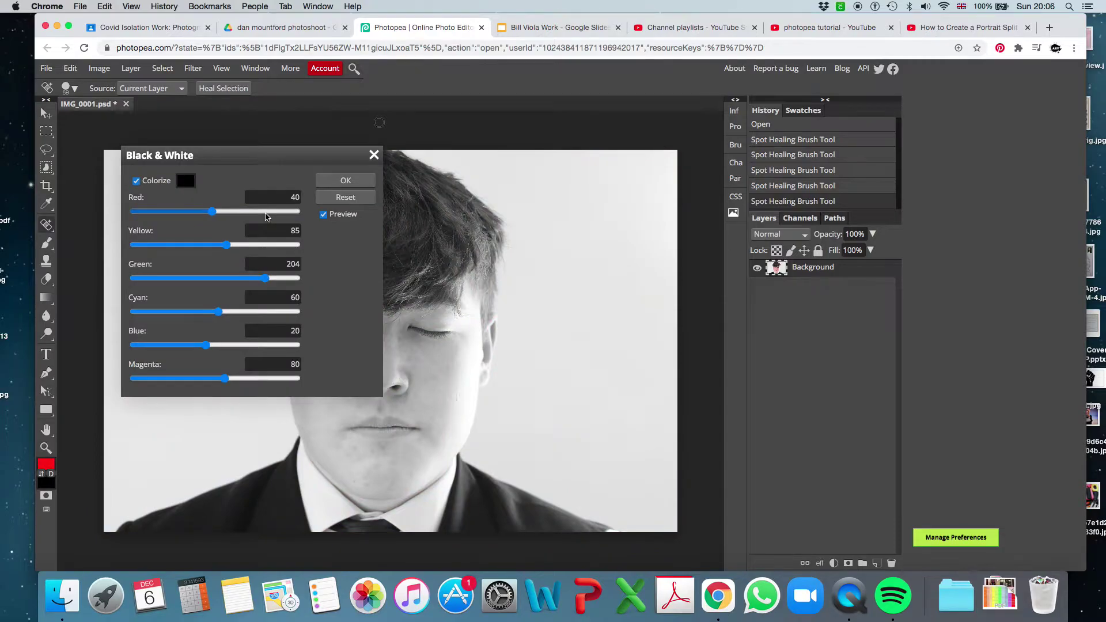
drag(267, 216, 214, 216)
click(221, 278)
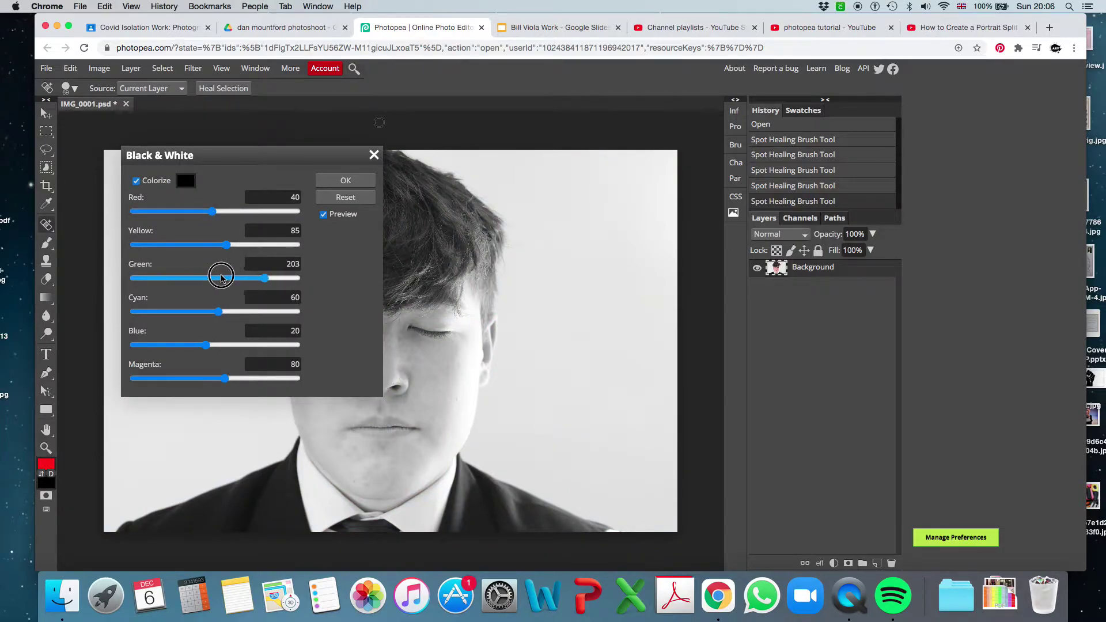
drag(222, 278, 254, 282)
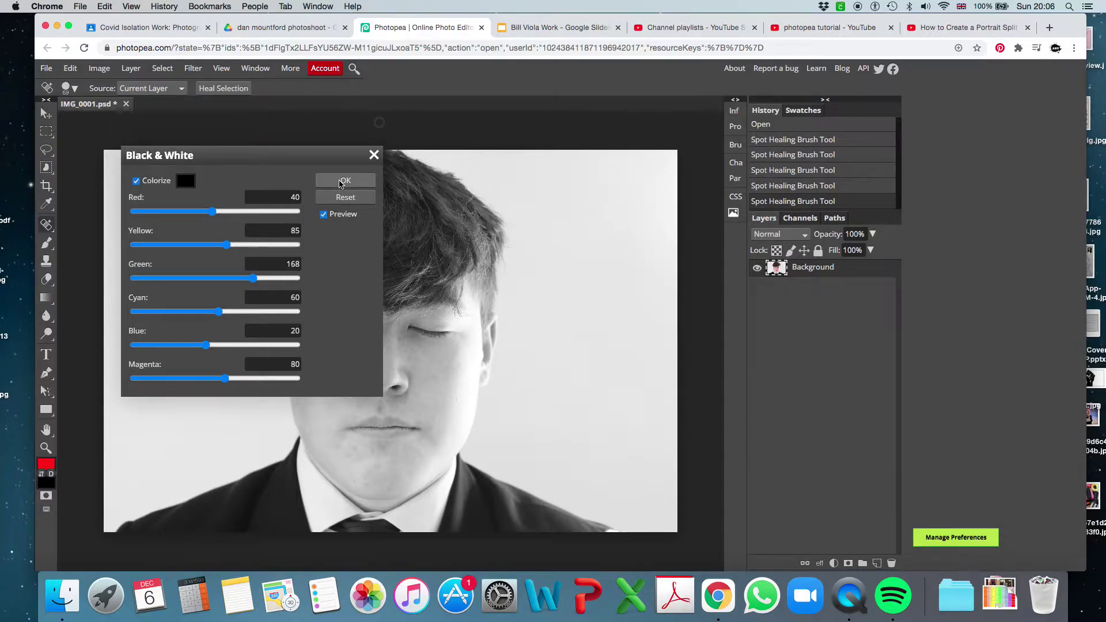
click(343, 181)
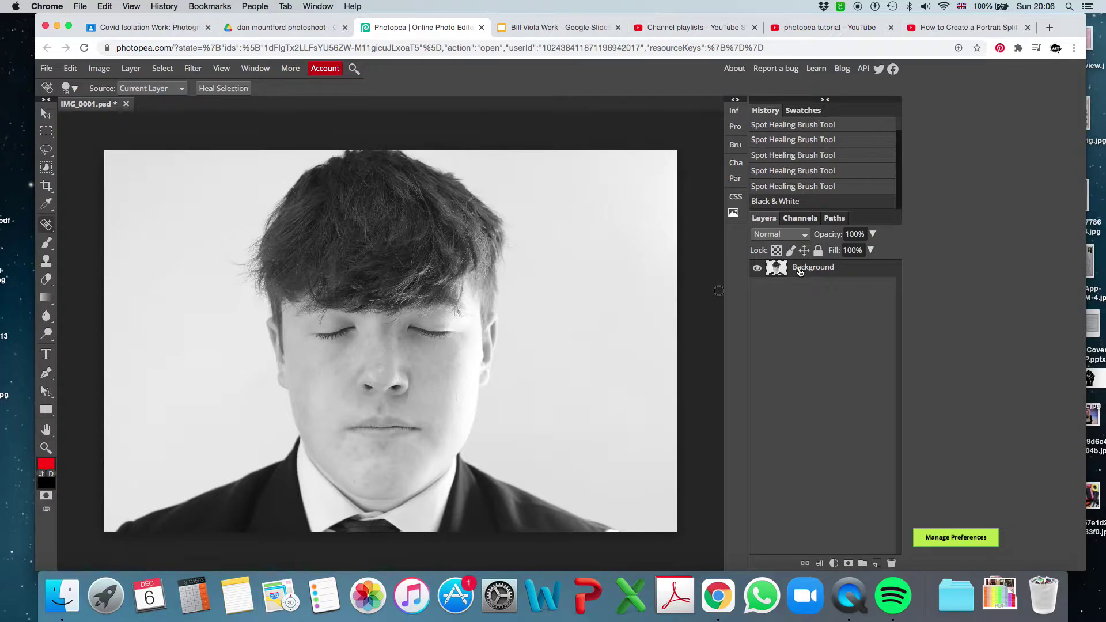
- Duplicate the Background layer as 'Background copy' and bring up its blending options
key(ctrl+j)
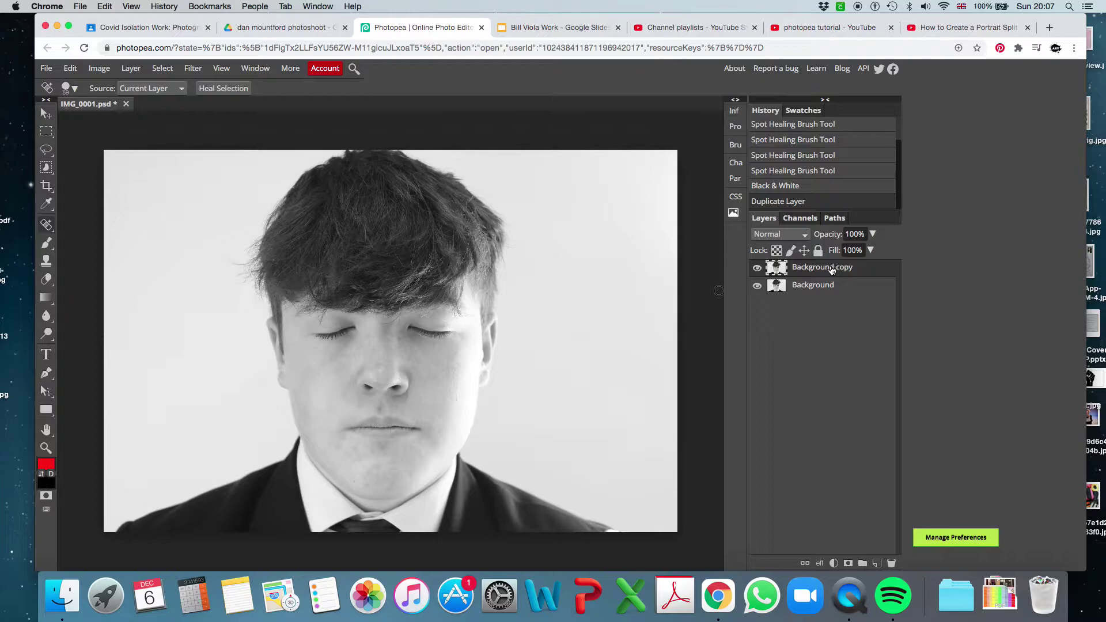
double_click(873, 271)
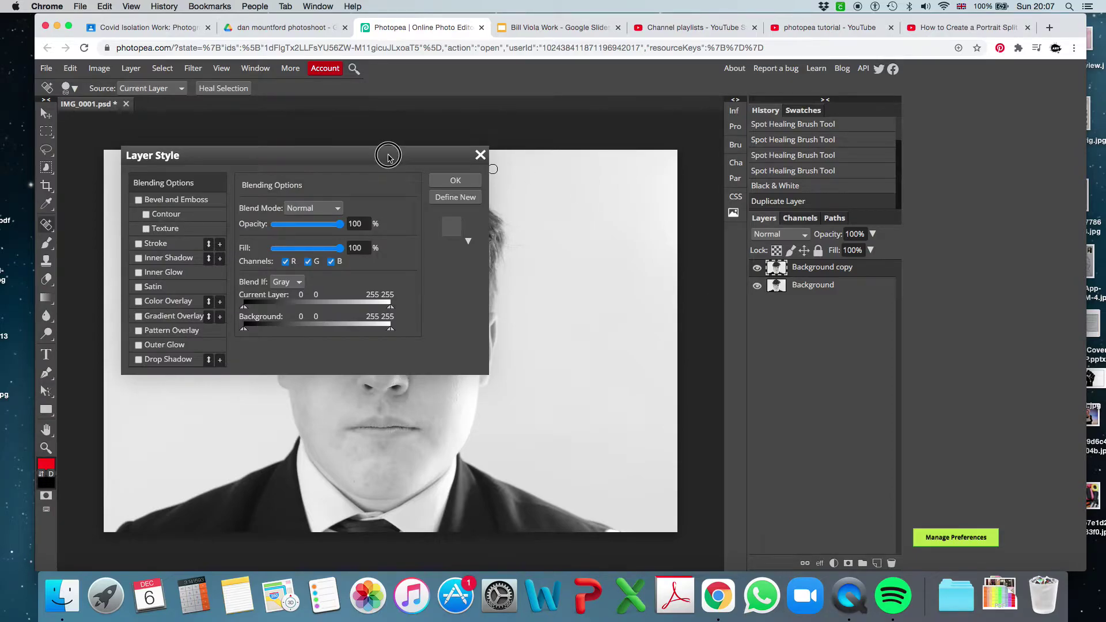
- Restrict the Background copy's blending to the R channel, turning off G and B
drag(388, 156, 544, 187)
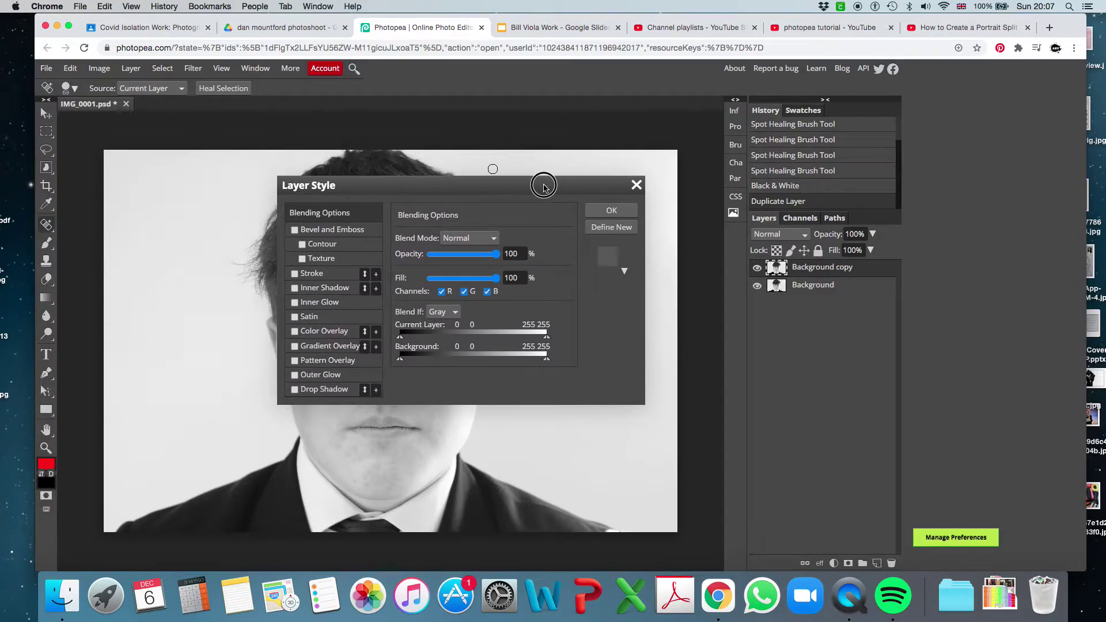
click(488, 294)
click(466, 295)
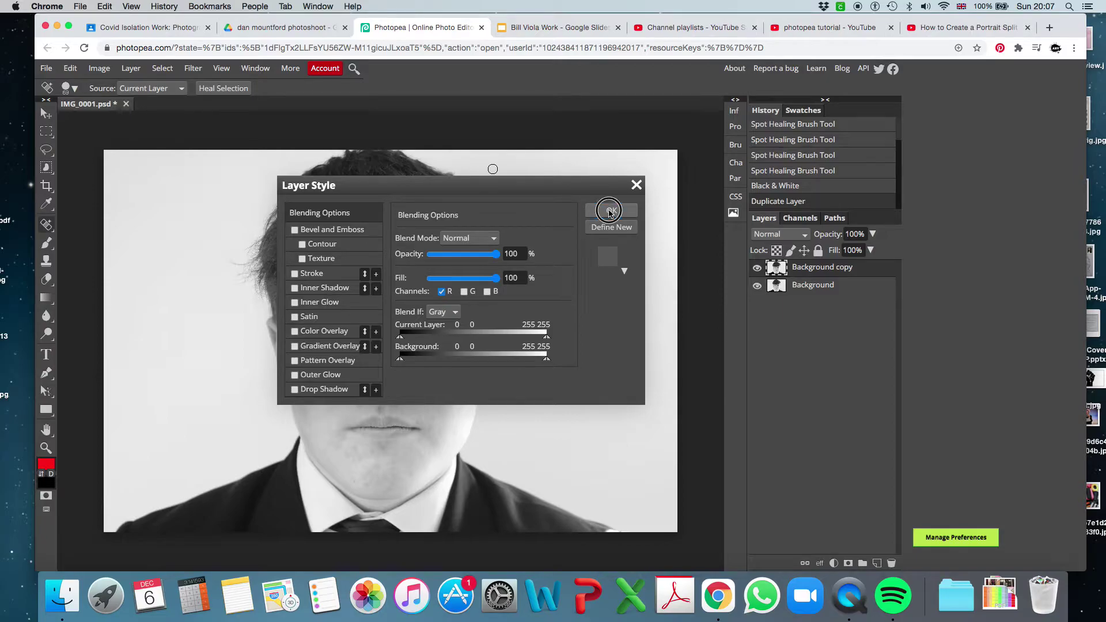
click(610, 212)
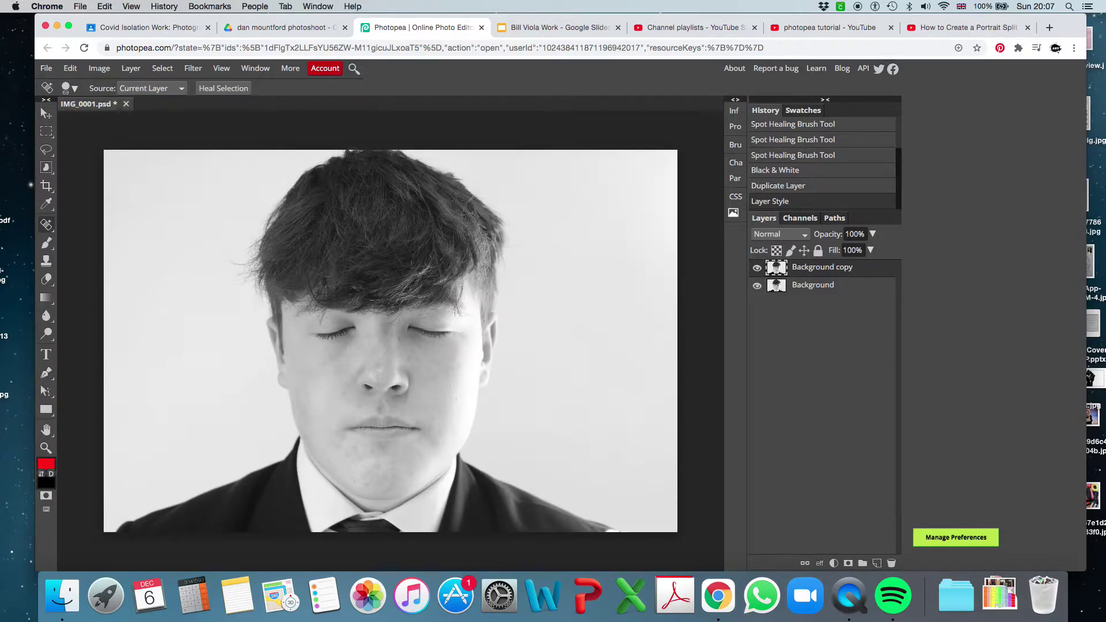
- Shift the Background copy slightly left with the Move tool to create red/cyan fringes
click(47, 115)
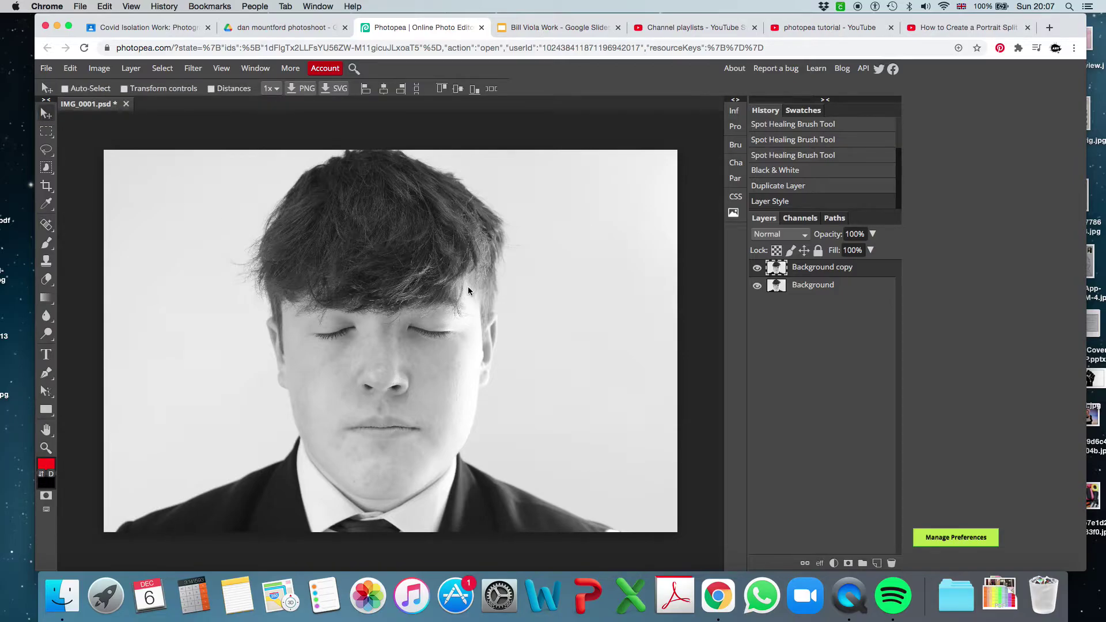
drag(469, 286, 428, 288)
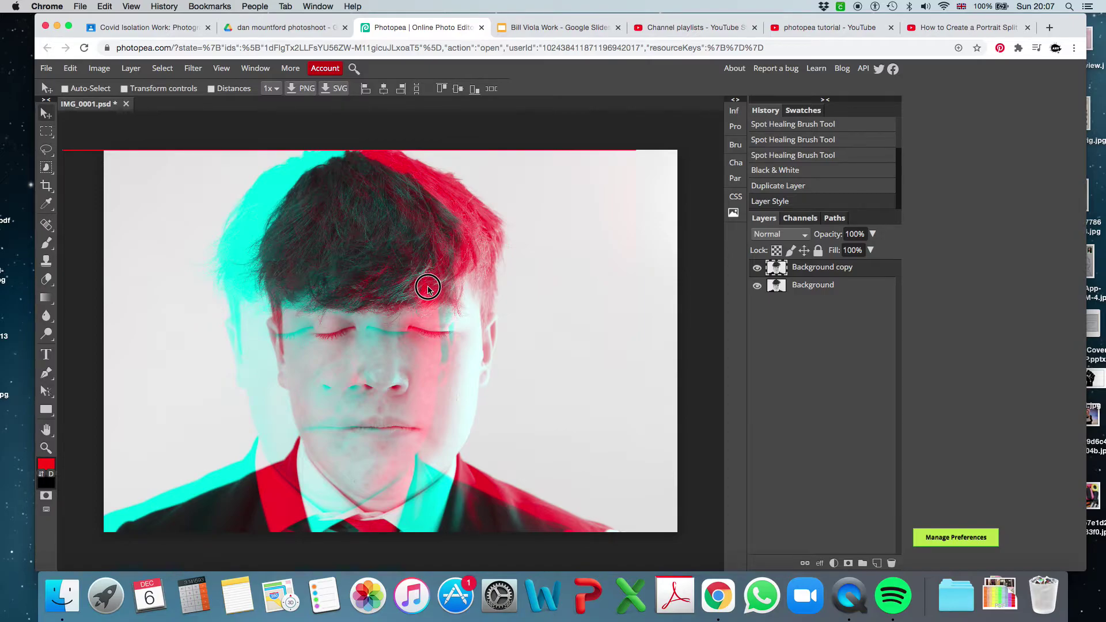
drag(428, 288, 439, 289)
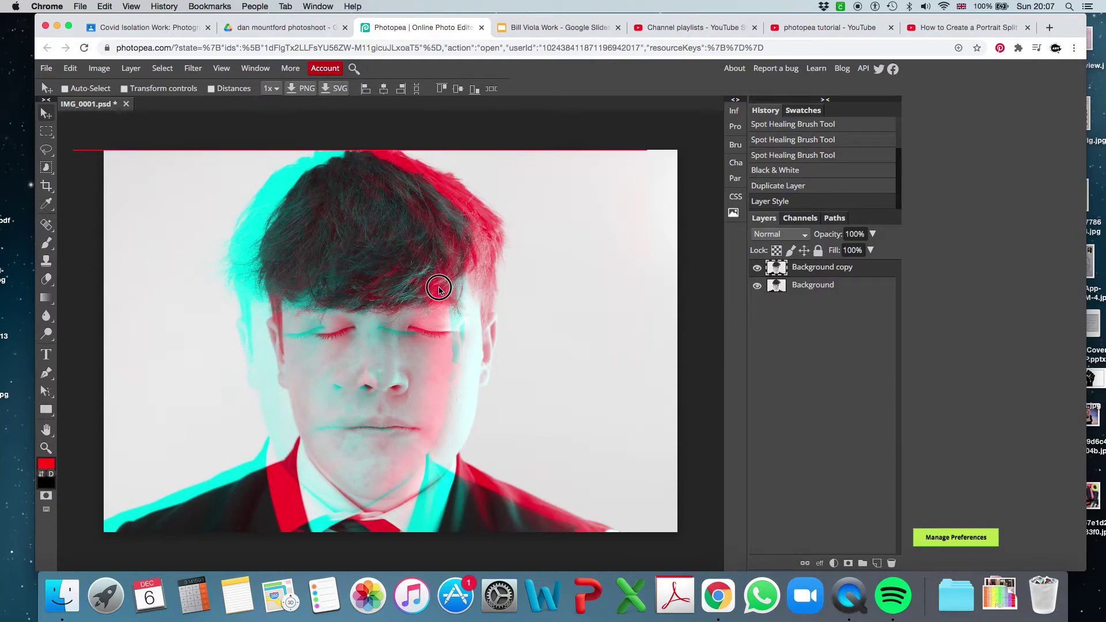
drag(439, 288, 439, 288)
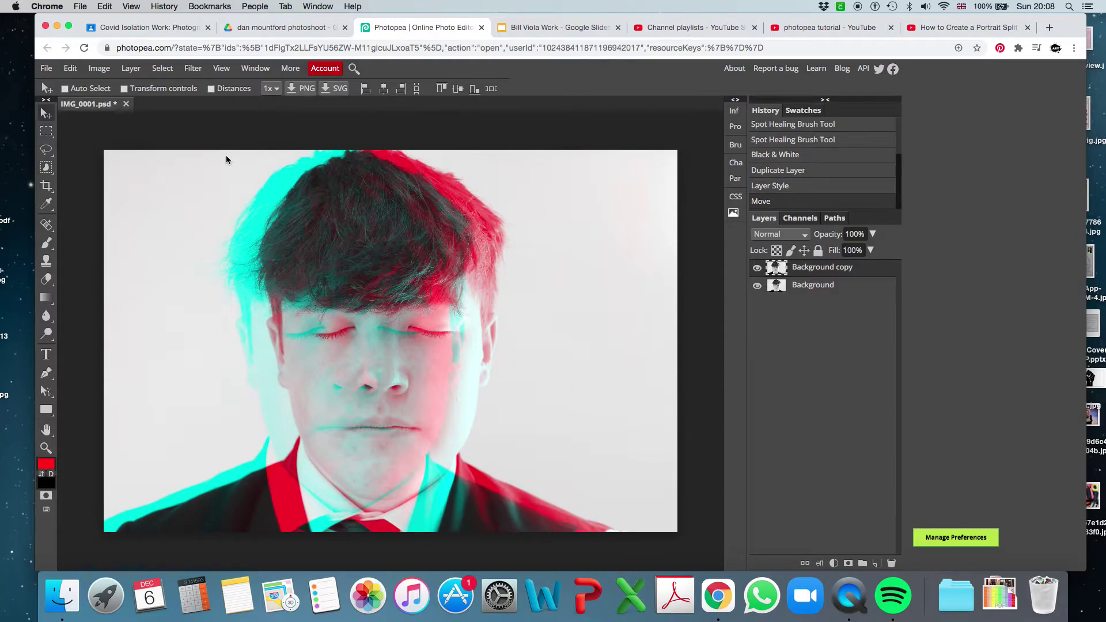
- Save the glitch portrait as IMG_0001.psd
click(46, 69)
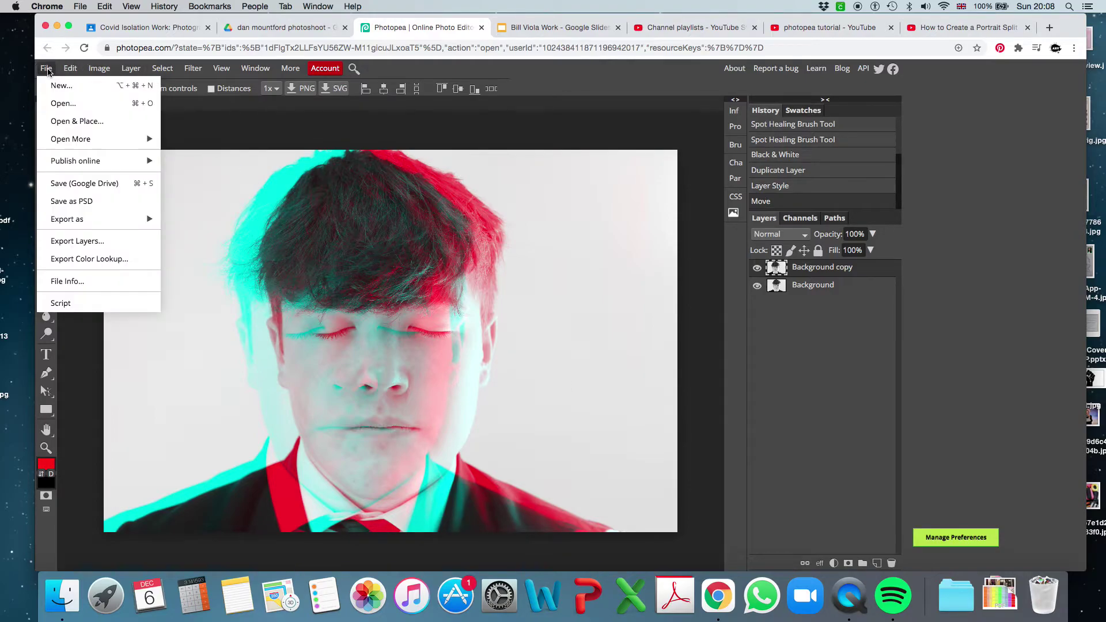
click(86, 206)
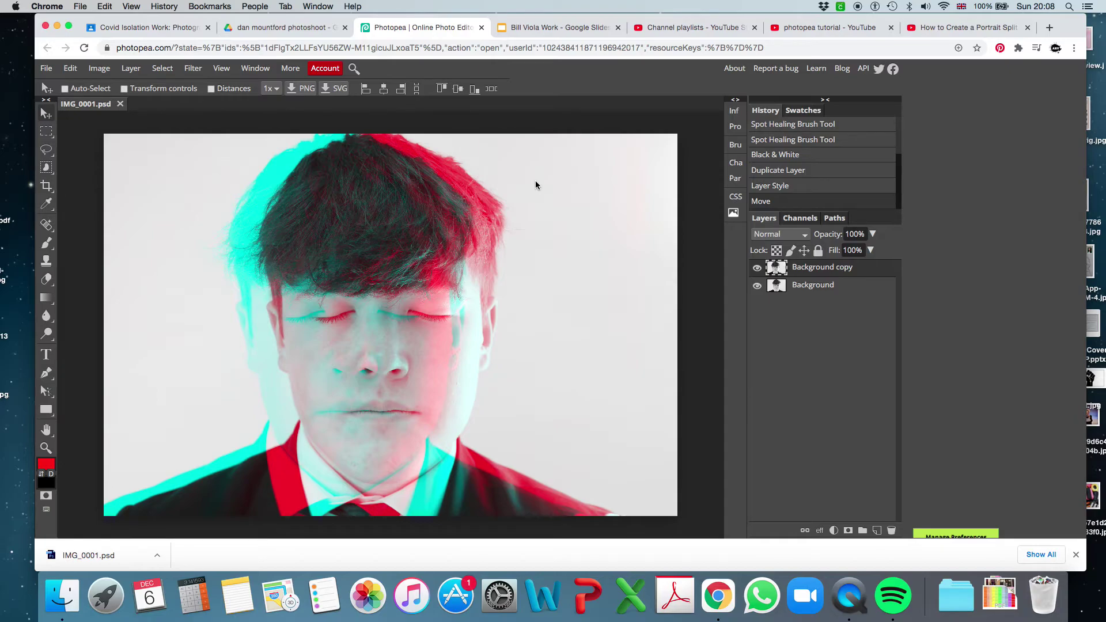
key(super)
- Preview an image file from the desktop, then close the preview
drag(377, 172, 836, 371)
double_click(8, 182)
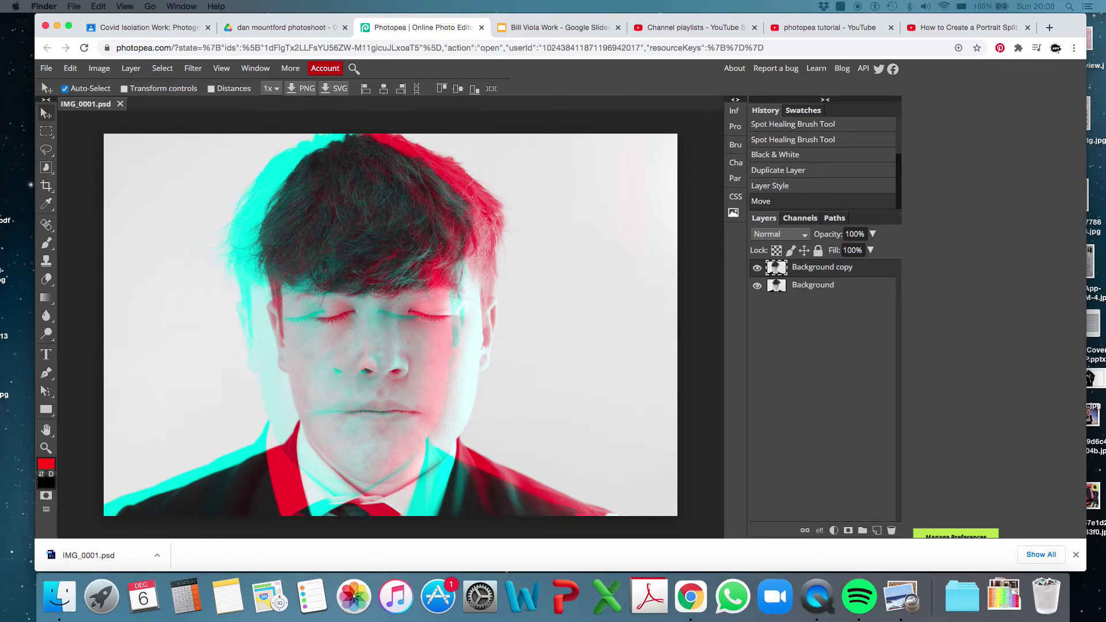
key(space)
- Bring up Photopea's File menu over the finished red-cyan portrait
click(49, 70)
click(46, 69)
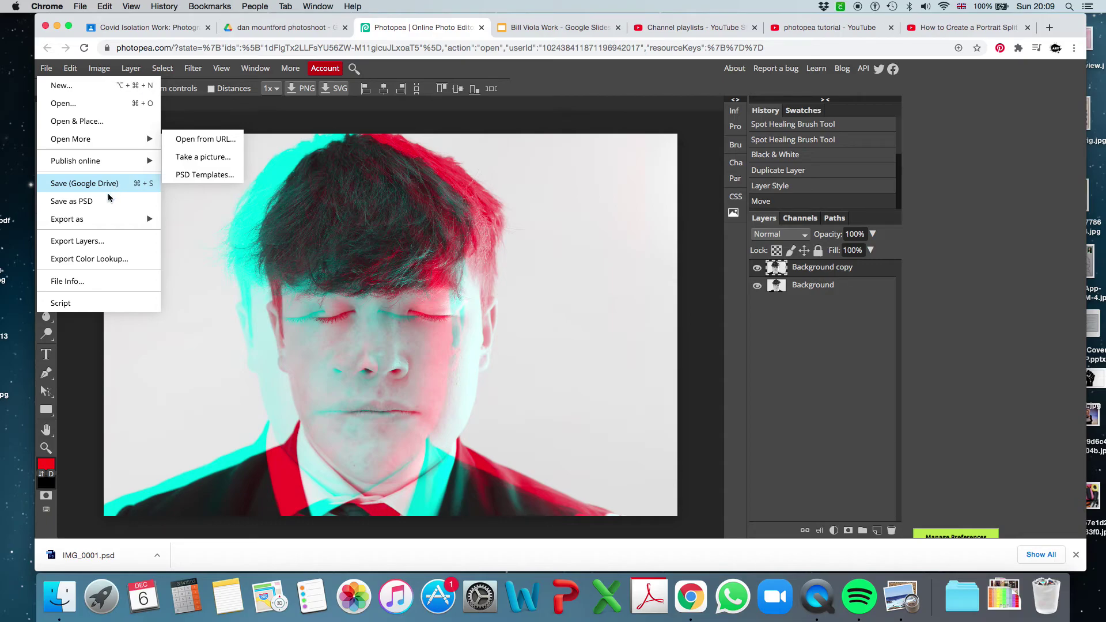
mouse_move(107, 225)
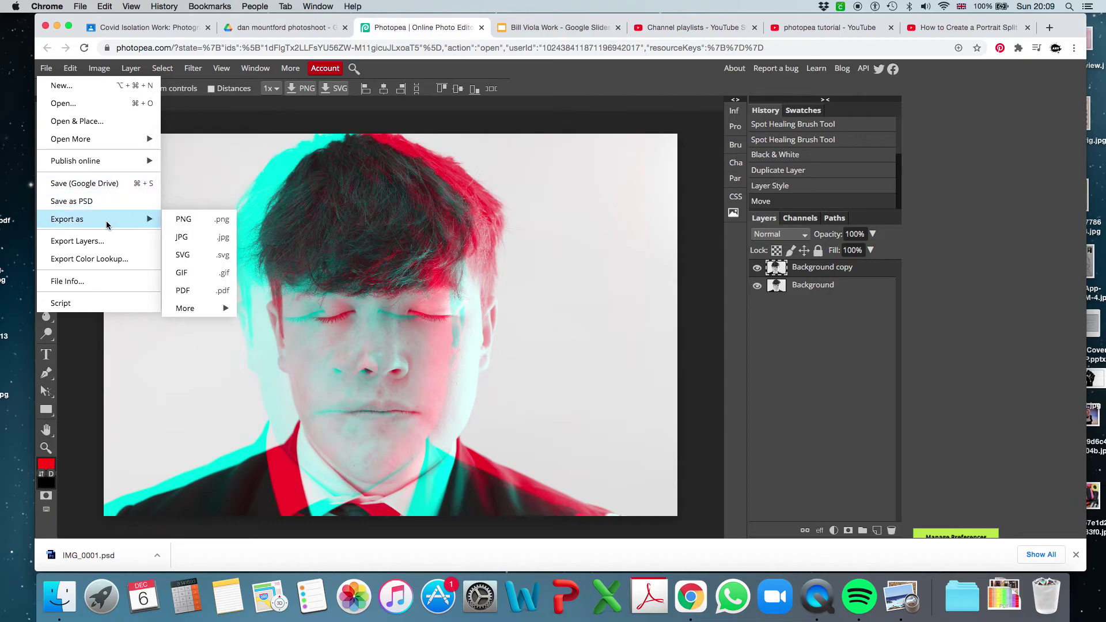
- Export the portrait as a 100% quality JPG and open the downloaded IMG_0001.jpg
click(192, 237)
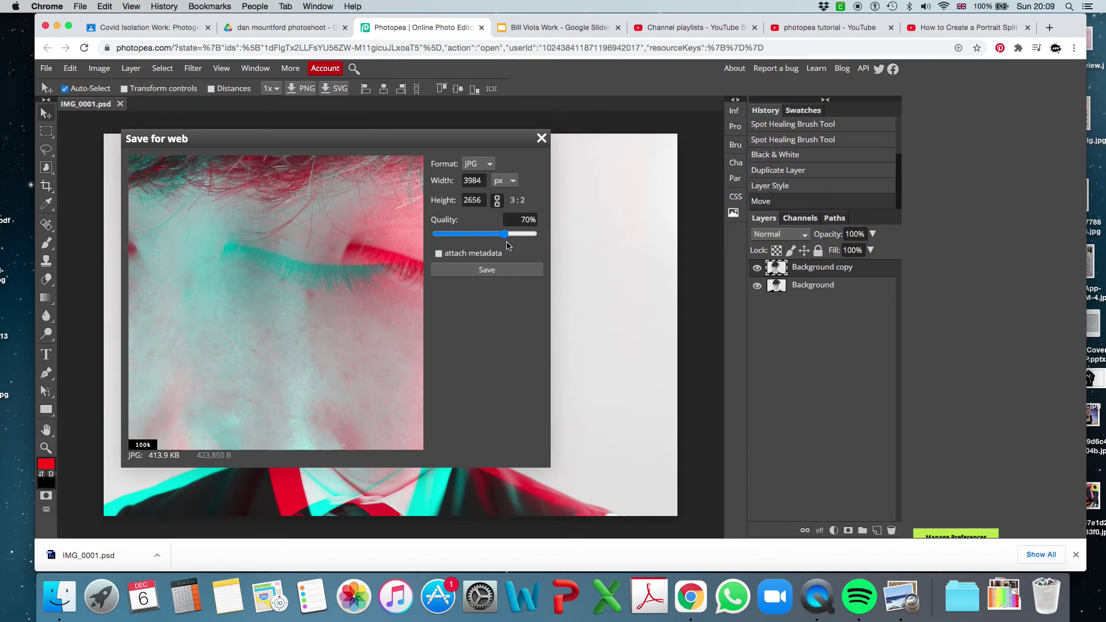
drag(504, 234, 556, 235)
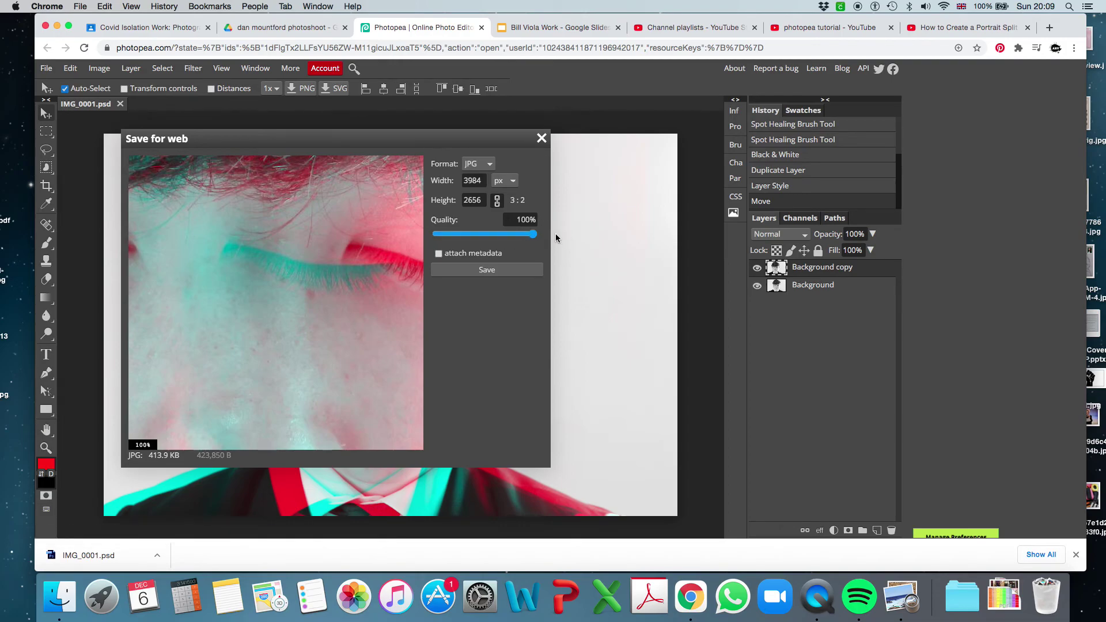
click(488, 272)
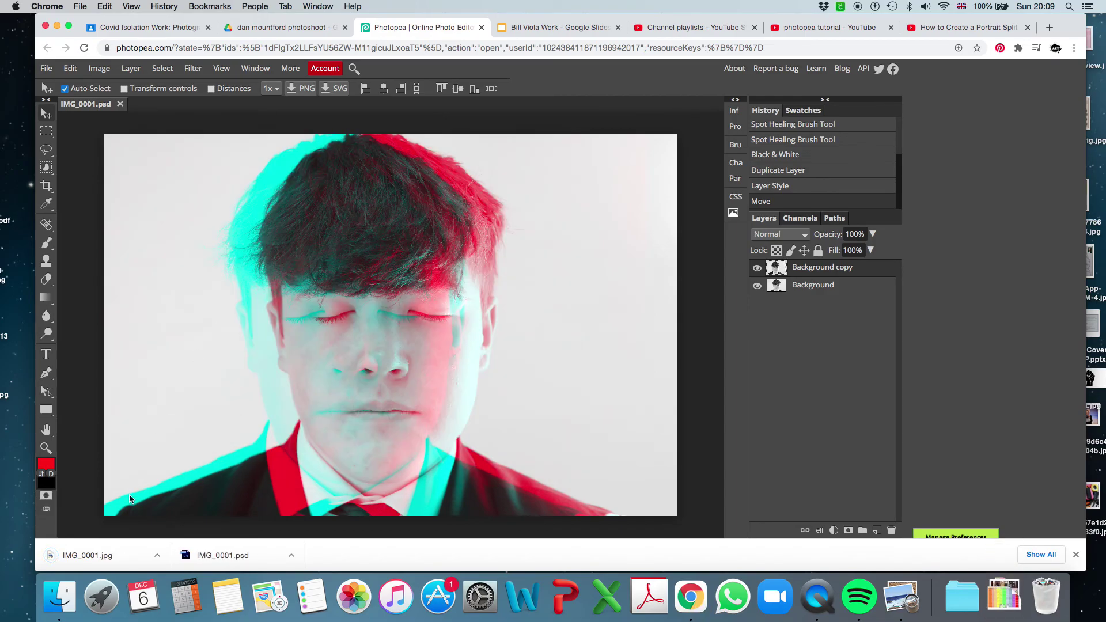
click(109, 554)
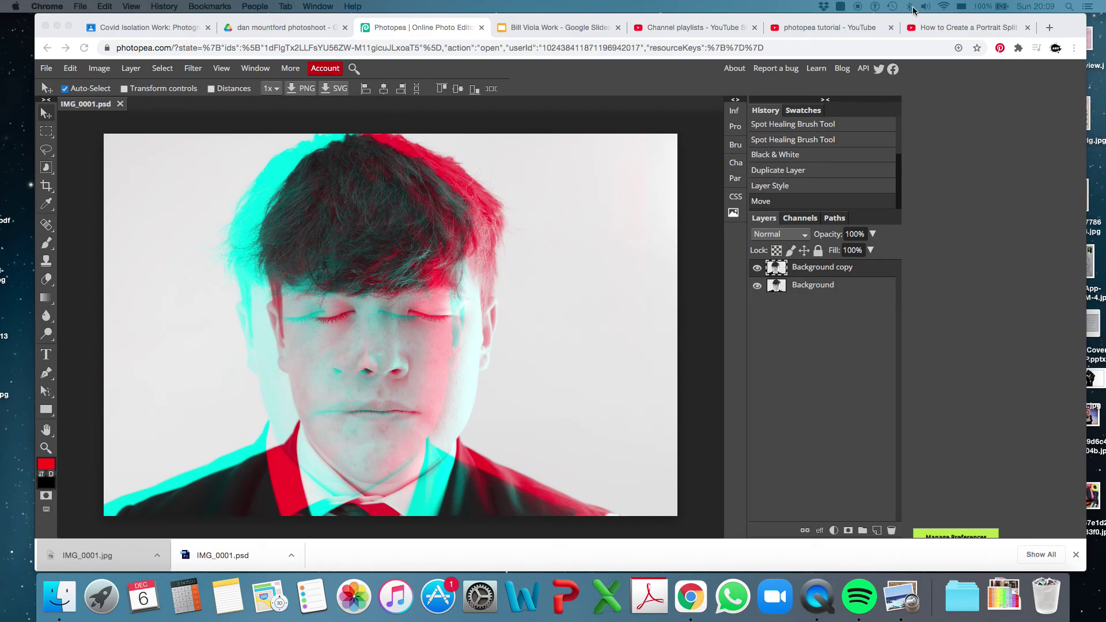
click(859, 9)
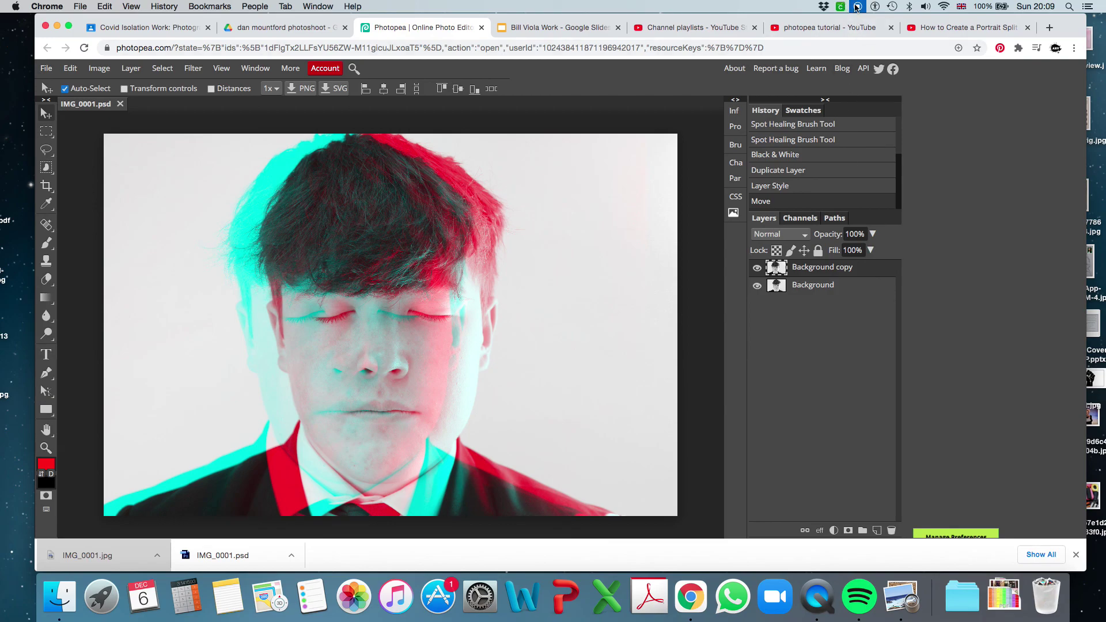
right_click(816, 599)
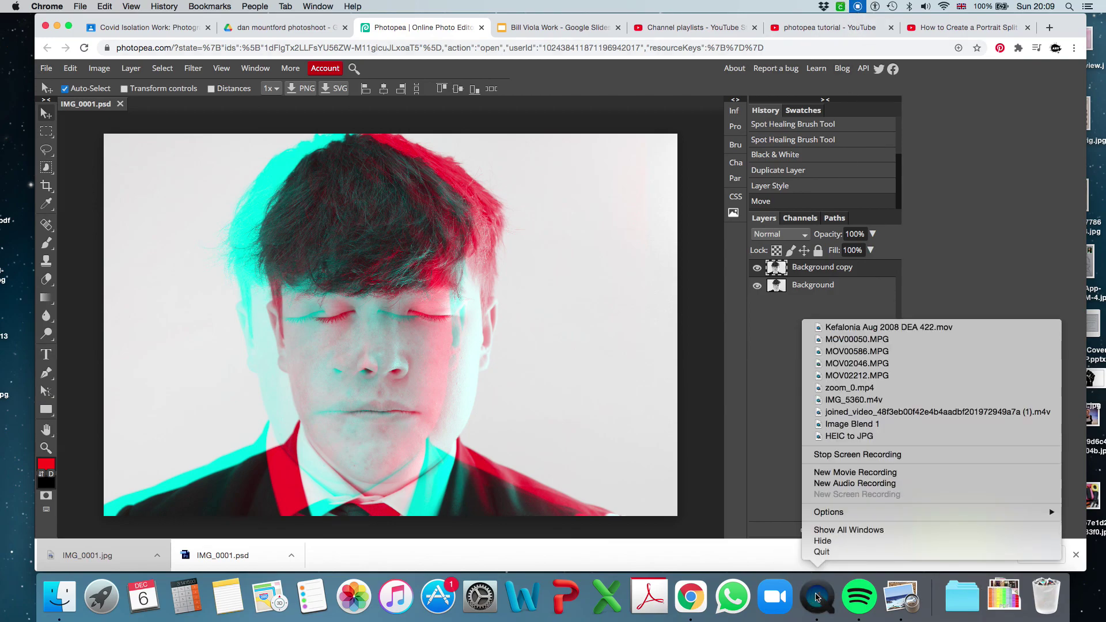